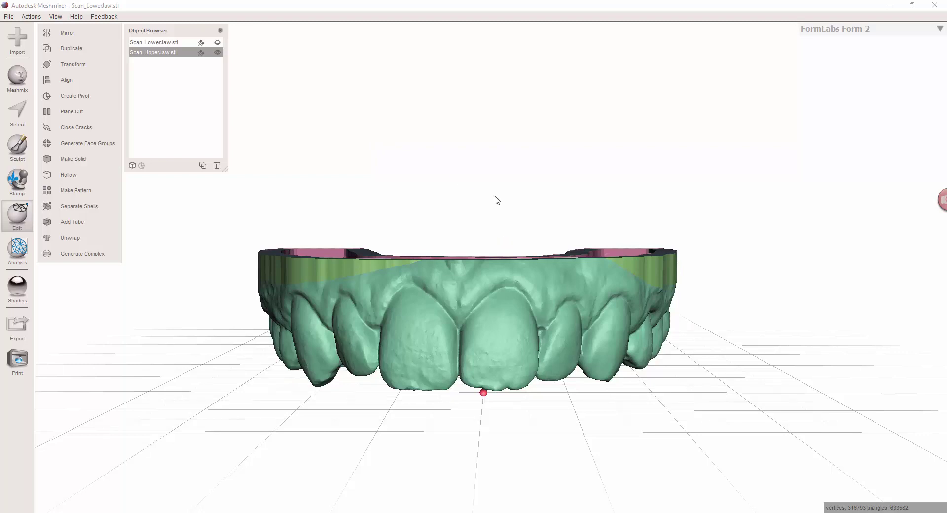
Inspect the jaw scans, then drag ModelPlatform.stl from the desktop onto Meshmixer.
mouse_move(575, 186)
right_mouse_down()
mouse_move(560, 268)
mouse_move(573, 337)
mouse_move(571, 205)
mouse_move(546, 277)
mouse_move(551, 169)
mouse_move(552, 371)
mouse_move(539, 461)
mouse_move(571, 293)
mouse_move(548, 291)
mouse_move(538, 387)
mouse_move(560, 339)
mouse_move(548, 360)
right_mouse_up()
right_click_drag(547, 321, 534, 291)
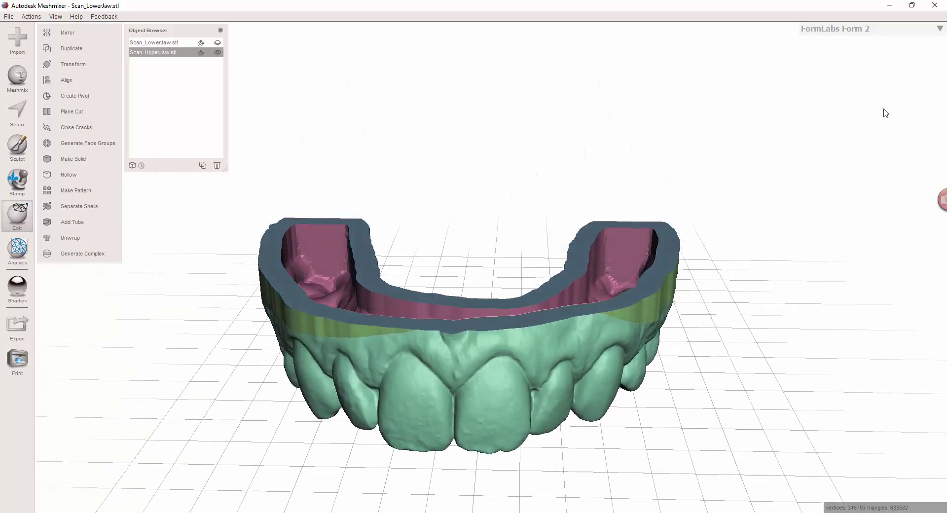
left_click(890, 6)
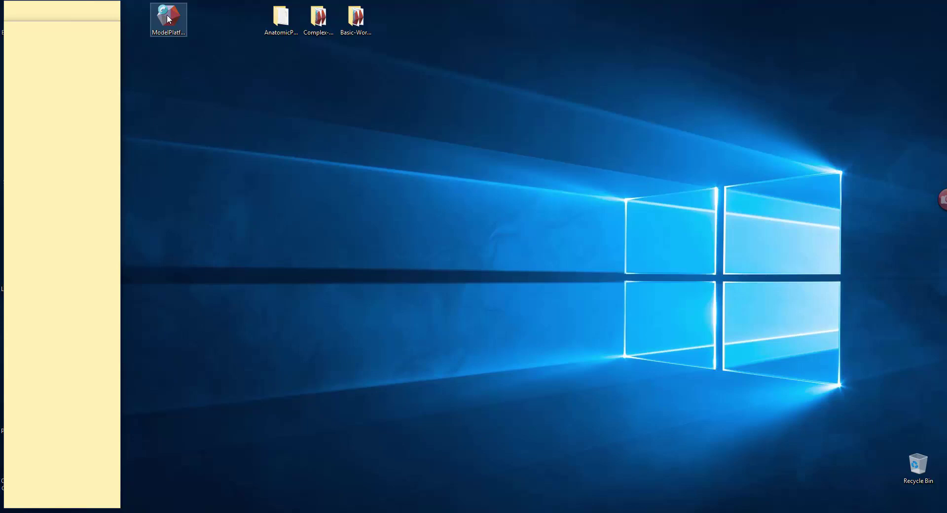
left_click_drag(167, 14, 429, 511)
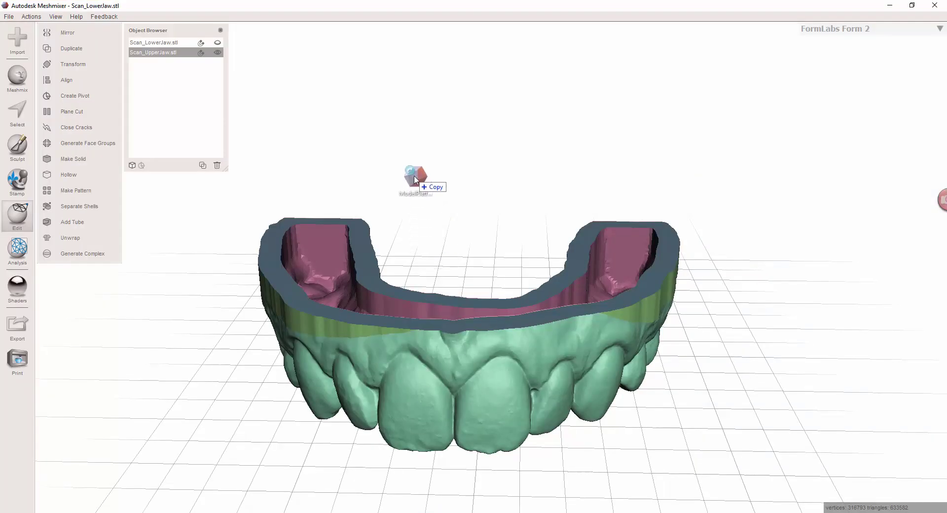
Append ModelPlatform.stl beside the jaw scans, then zoom out and view both from the side.
left_click_drag(422, 218, 419, 177)
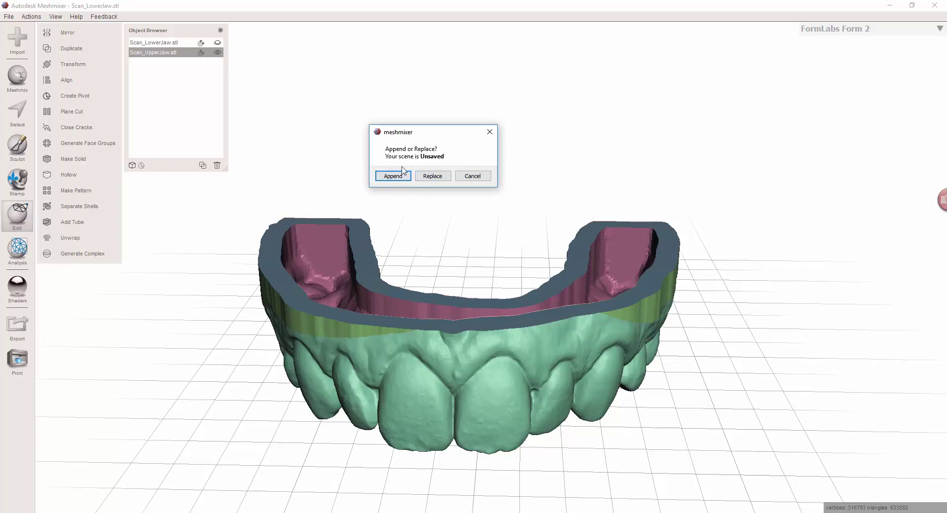
left_click(393, 177)
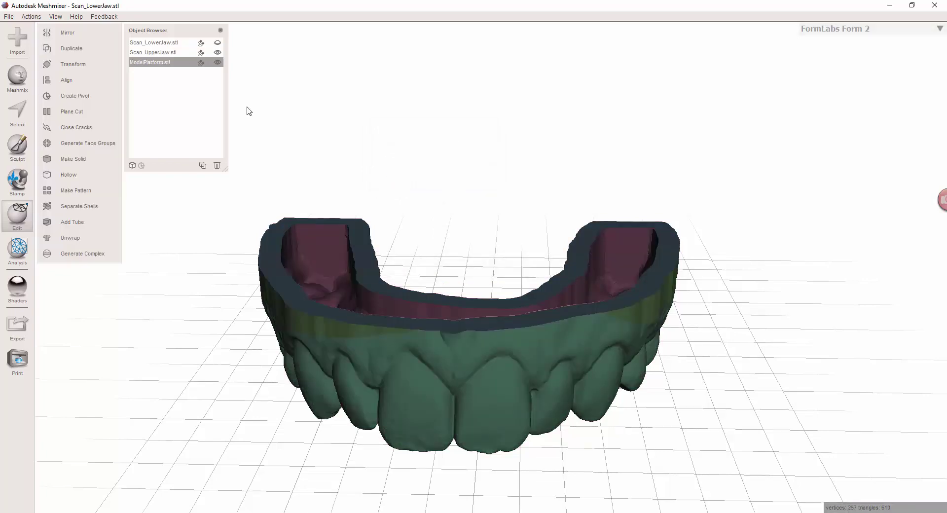
scroll(467, 192, "down", 2)
scroll(493, 185, "down", 2)
scroll(516, 177, "down", 1)
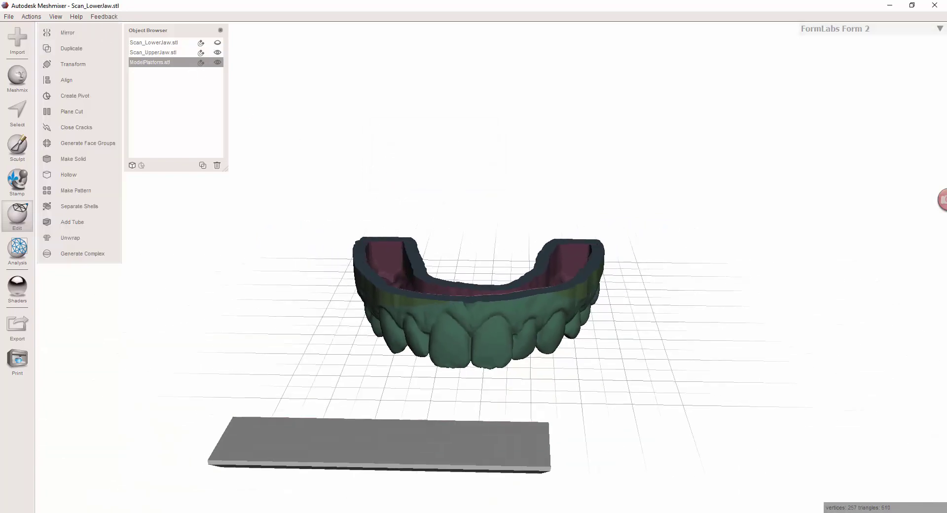
right_click_drag(535, 393, 463, 376)
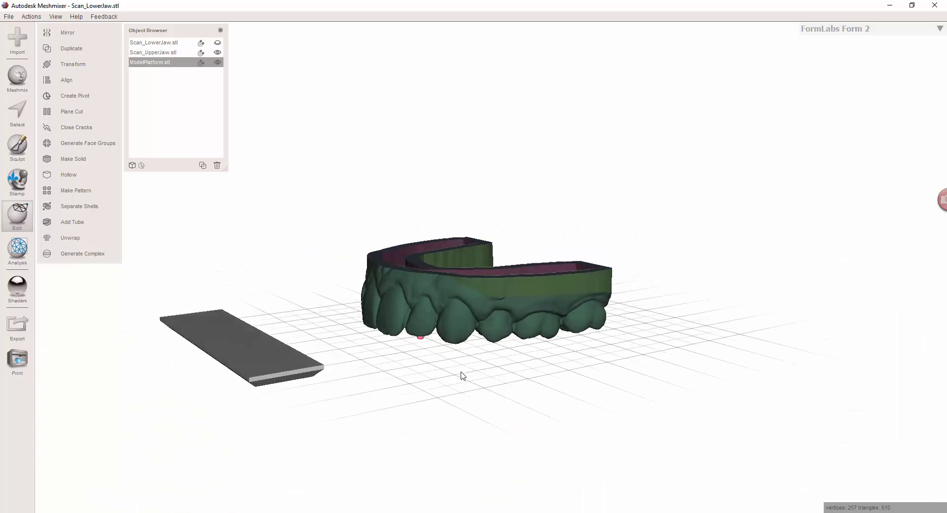
right_click_drag(317, 372, 267, 359)
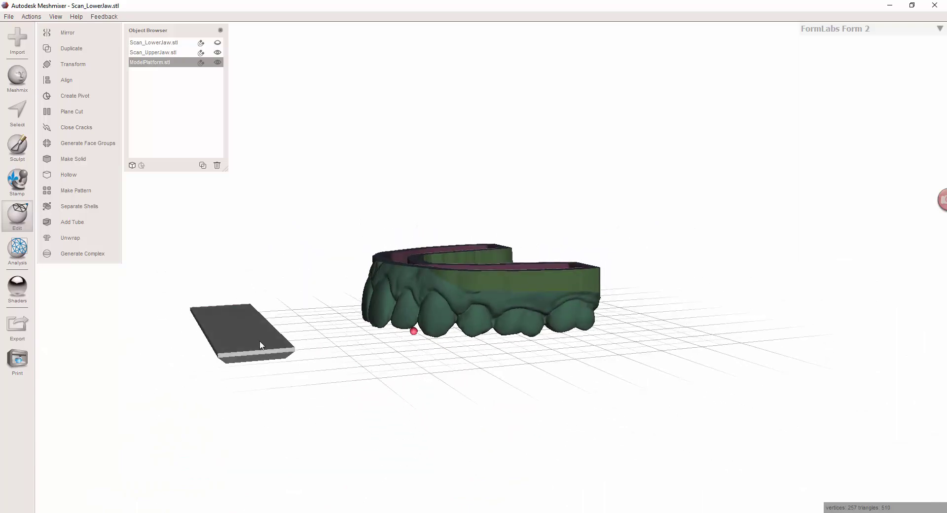
Move the platform slab against the jaw arch's back ends with snapping disabled.
key("t")
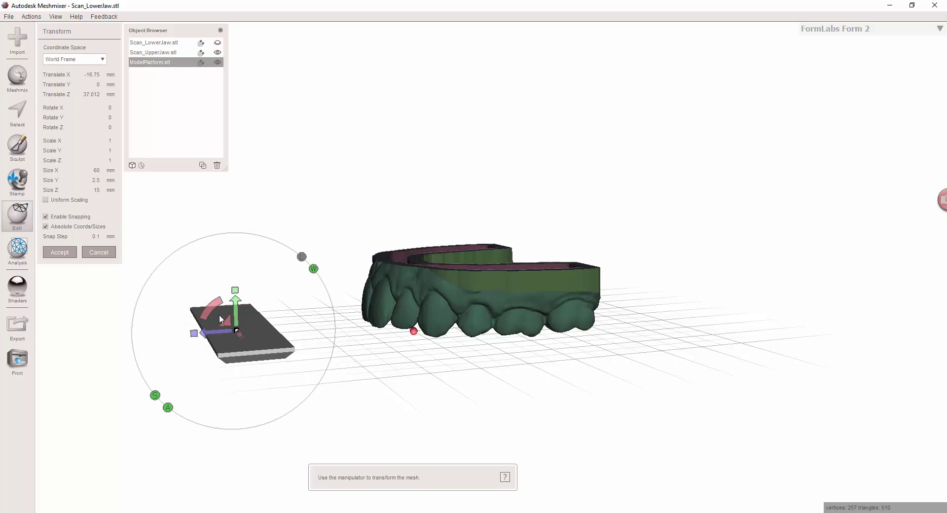
left_click_drag(223, 323, 488, 259)
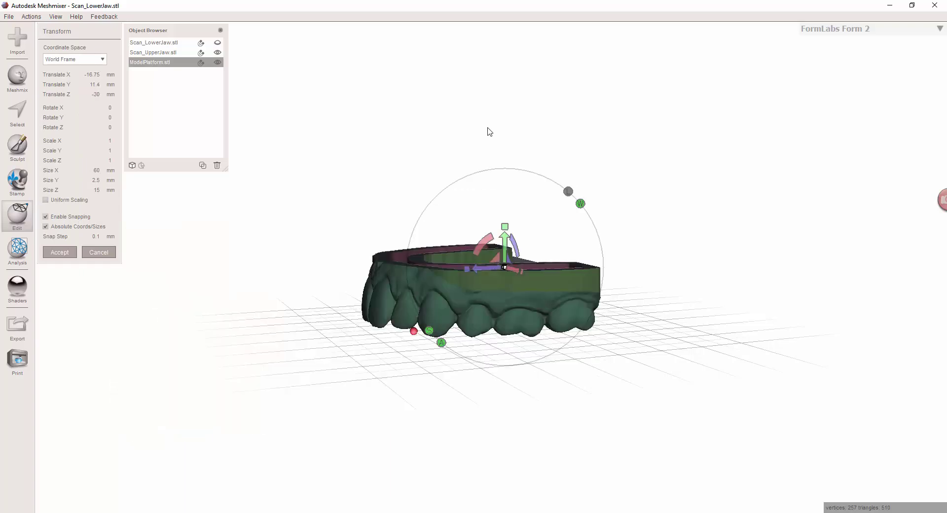
mouse_move(489, 132)
right_mouse_down()
mouse_move(481, 249)
mouse_move(523, 203)
right_mouse_up()
left_click_drag(507, 193, 548, 241)
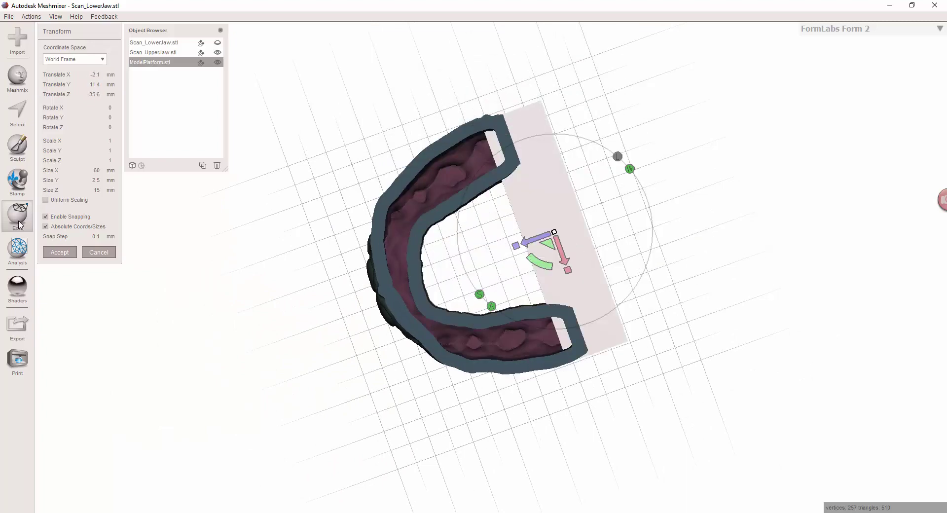
left_click(46, 217)
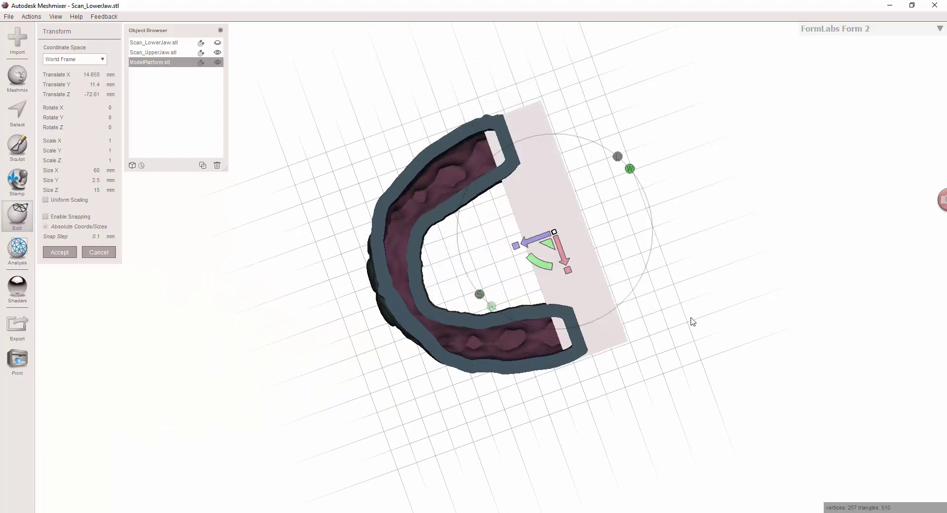
left_click_drag(547, 244, 560, 249)
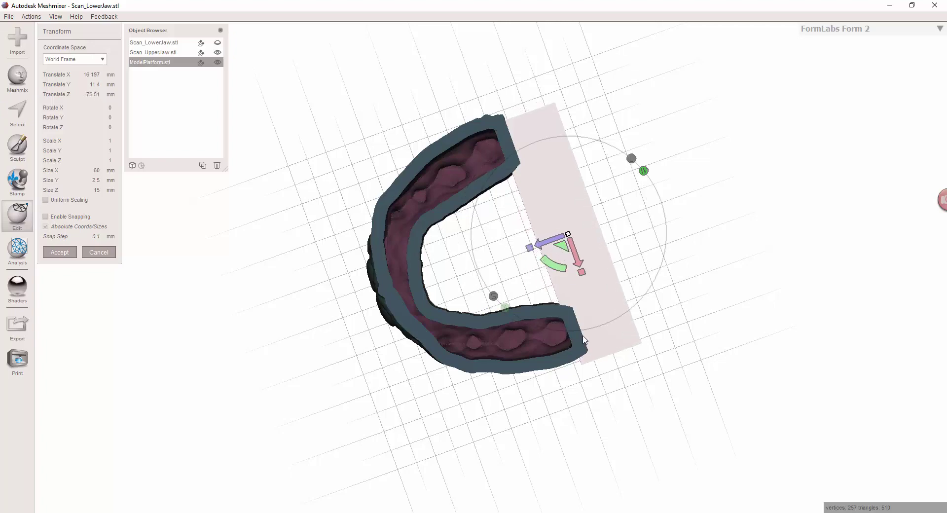
mouse_move(560, 249)
right_mouse_down()
mouse_move(588, 273)
mouse_move(651, 268)
mouse_move(595, 260)
right_mouse_up()
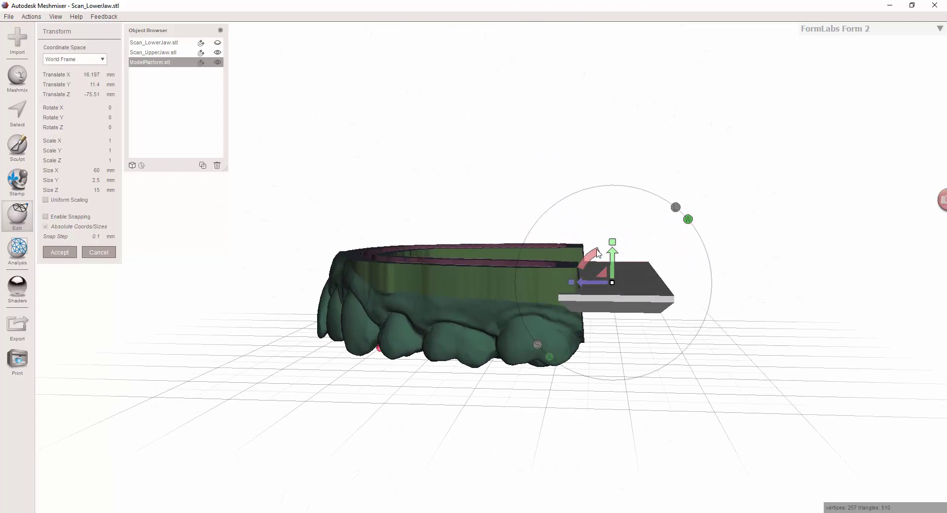
Switch the gizmo to the platform's local frame and undo a trial X tilt so it lies flat.
left_click(675, 208)
left_click(688, 219)
left_click_drag(588, 257, 578, 285)
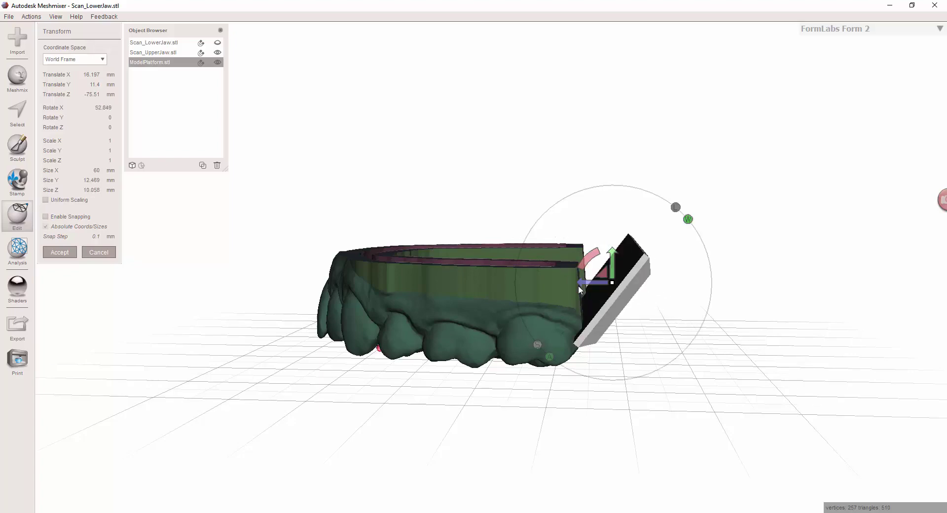
left_click(675, 207)
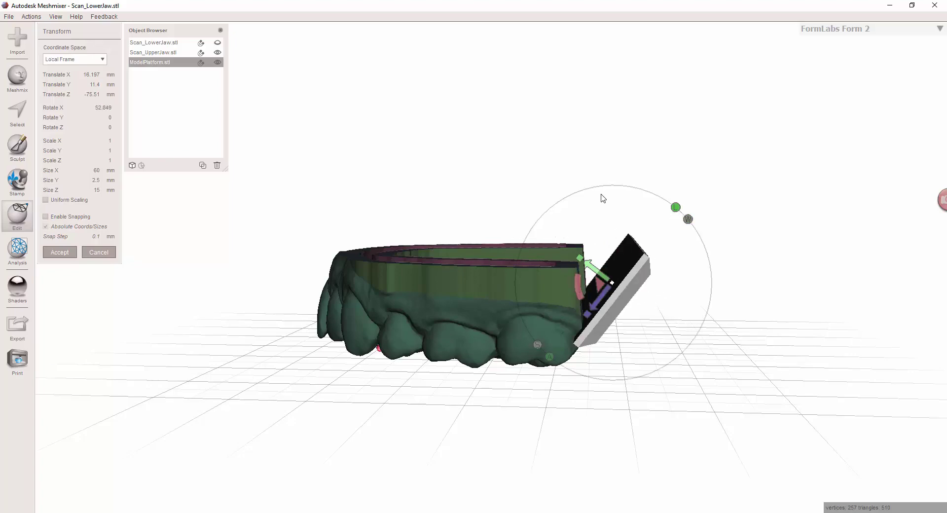
mouse_move(602, 197)
right_mouse_down()
mouse_move(587, 242)
mouse_move(603, 198)
mouse_move(597, 218)
right_mouse_up()
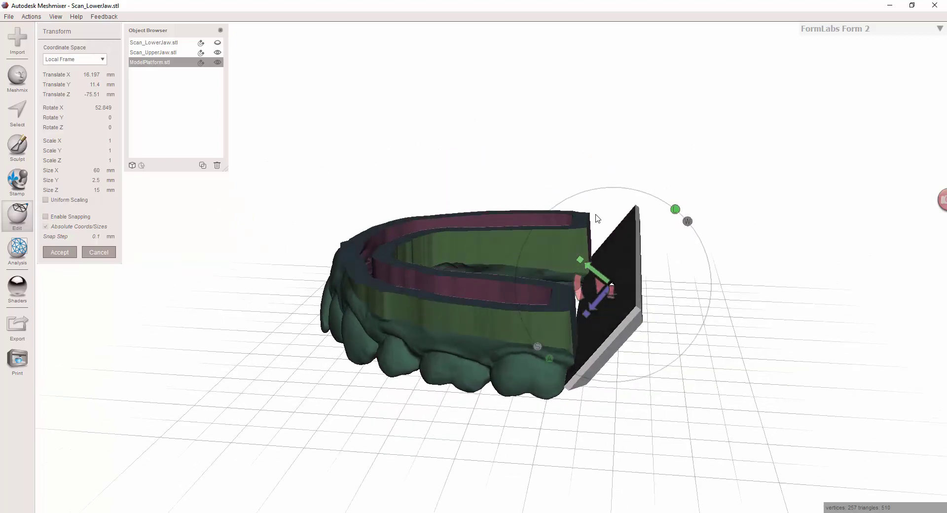
key("w")
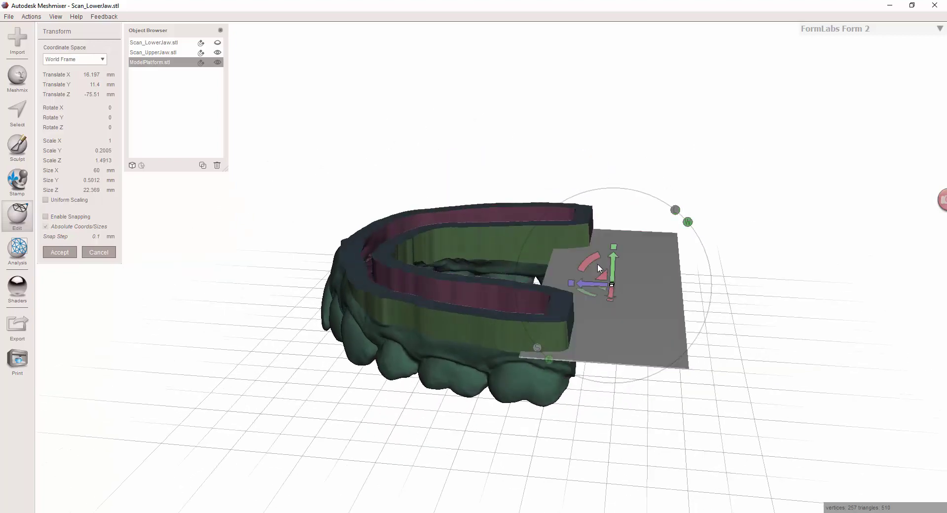
mouse_move(587, 220)
right_mouse_down()
mouse_move(598, 185)
mouse_move(635, 249)
right_mouse_up()
Rotate the platform 95° about X and slide it against the jaw's back ends.
key("w")
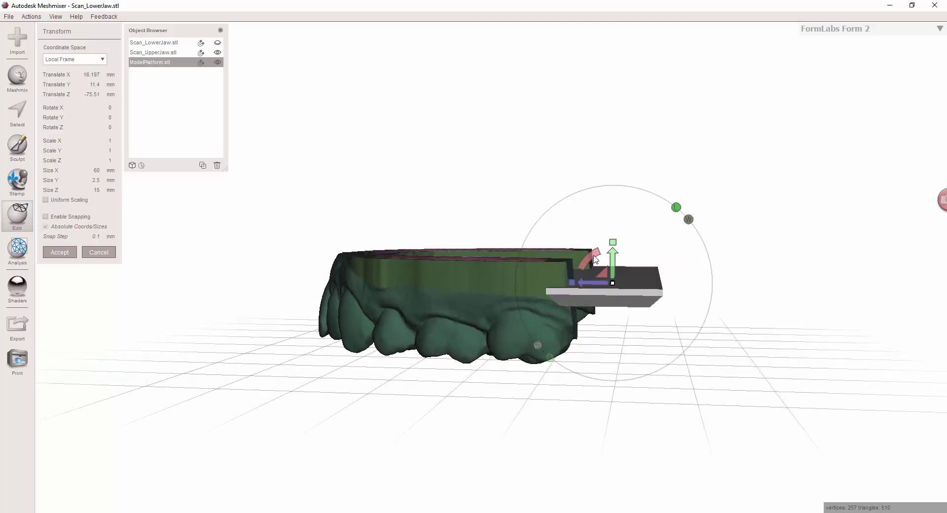
mouse_move(595, 260)
left_mouse_down()
mouse_move(549, 245)
mouse_move(551, 327)
left_mouse_up()
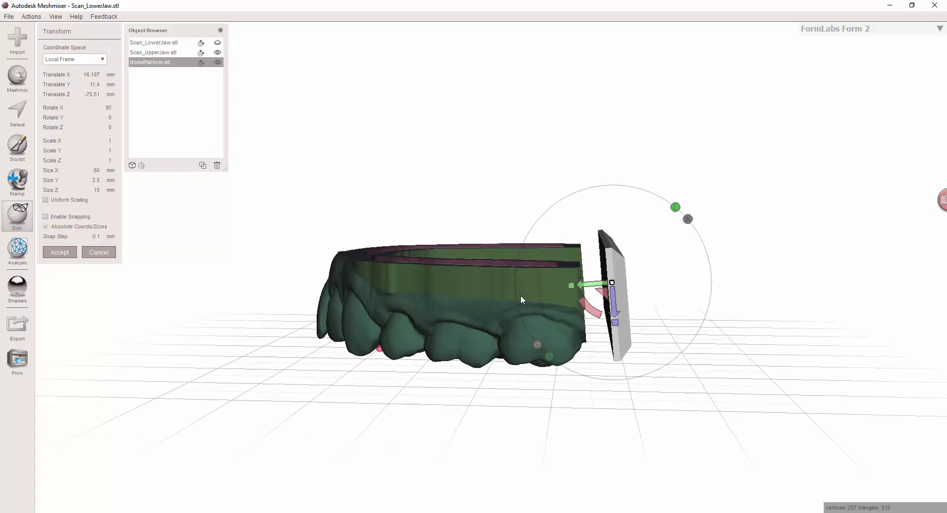
right_click_drag(572, 266, 595, 239)
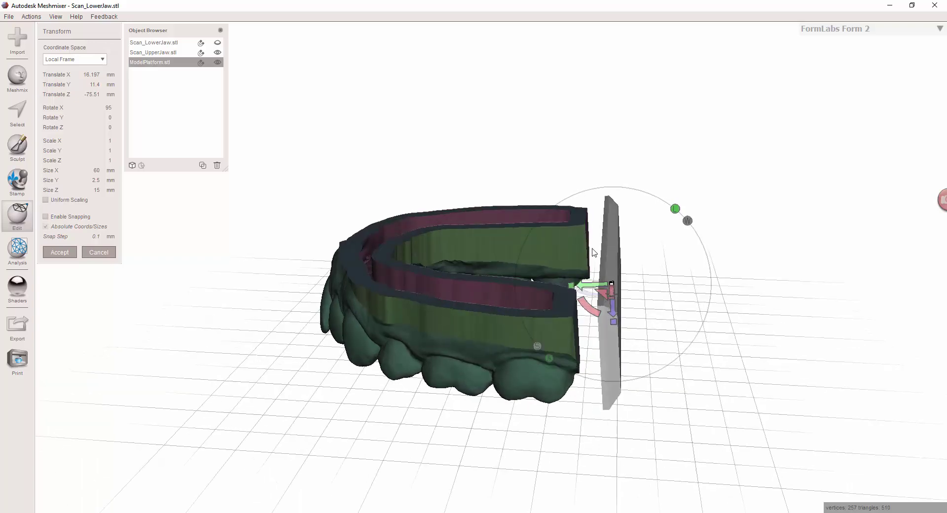
left_click_drag(601, 292, 582, 295)
mouse_move(501, 205)
right_mouse_down()
mouse_move(524, 249)
mouse_move(526, 321)
right_mouse_up()
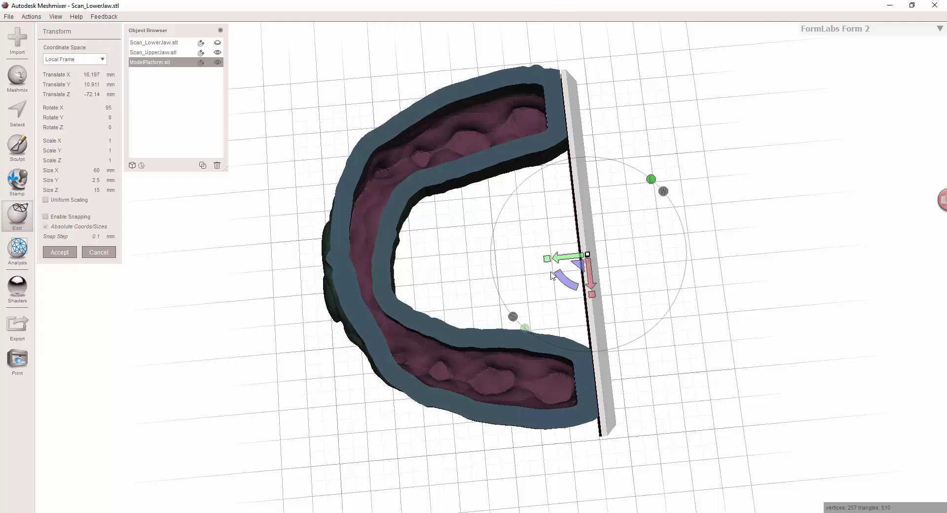
Nudge the upright platform flush with both arch ends, reverting a brief Z twist.
left_click_drag(562, 281, 550, 271)
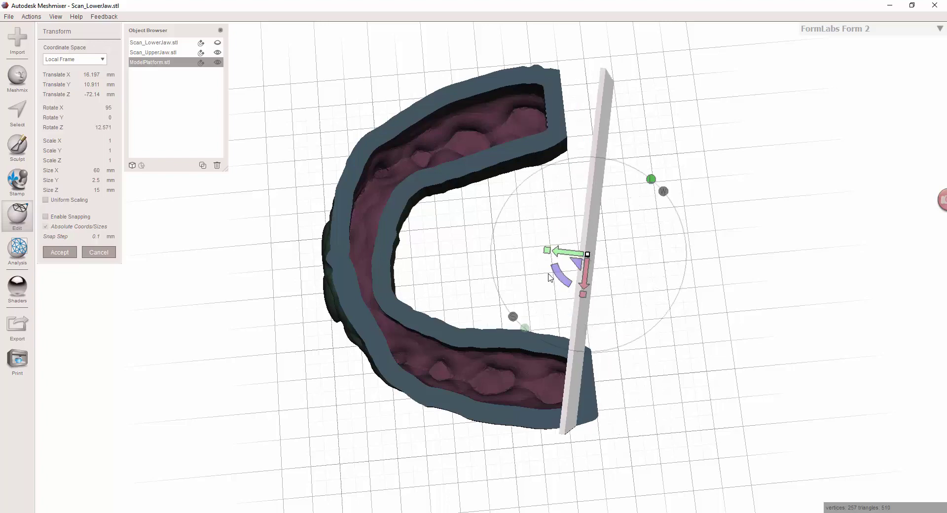
left_click_drag(578, 267, 578, 257)
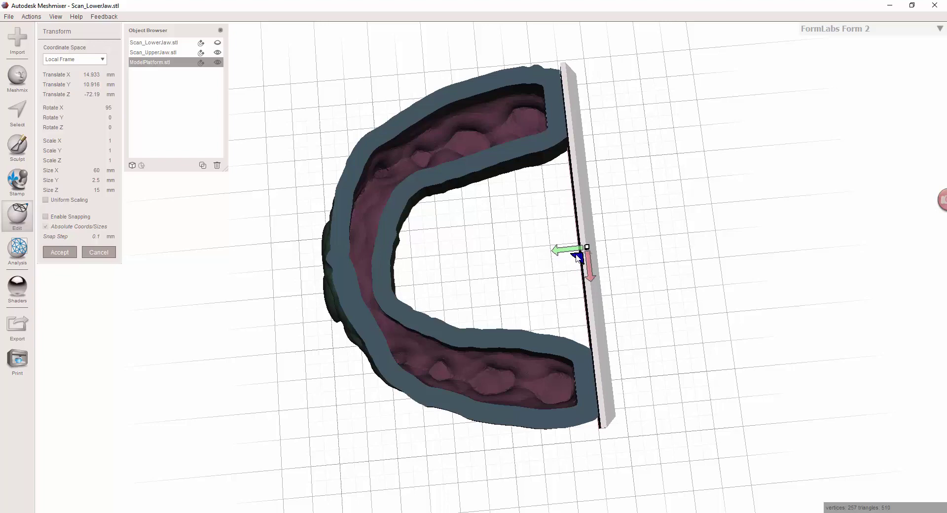
left_click_drag(578, 258, 573, 257)
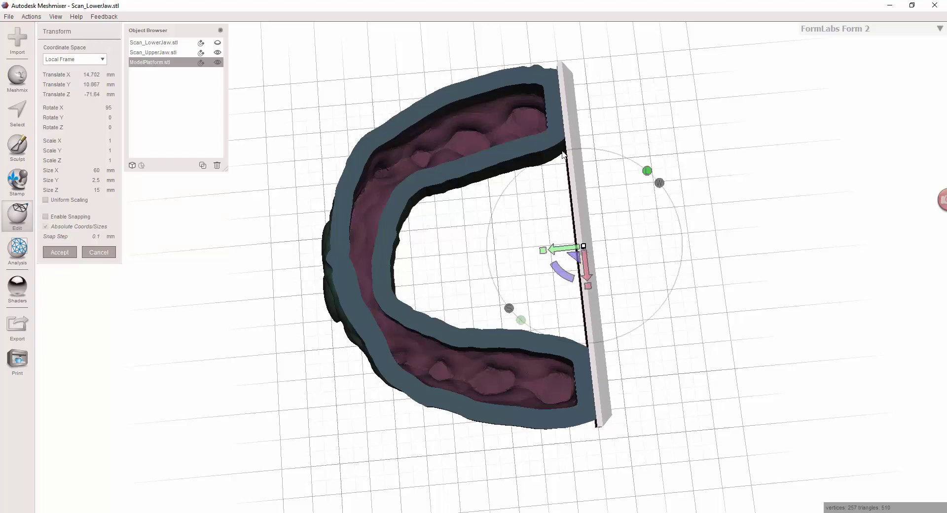
right_click_drag(562, 154, 568, 246)
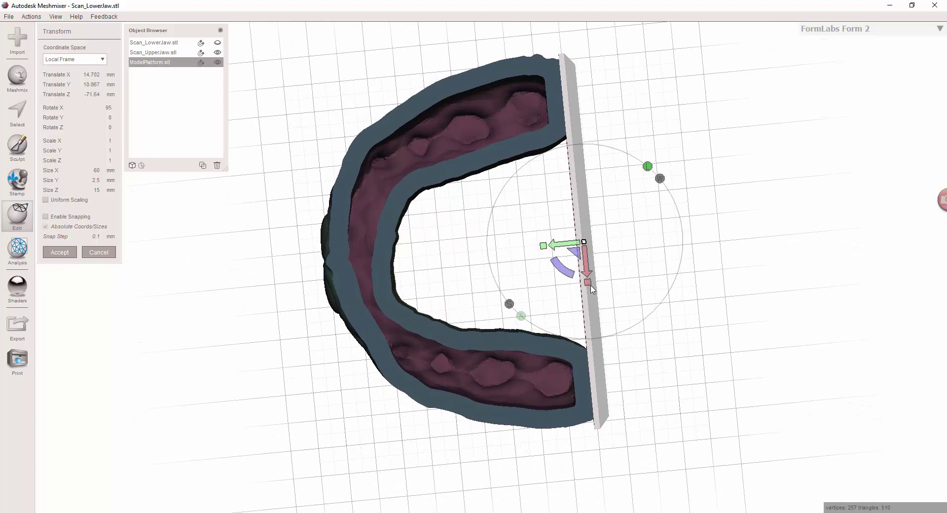
Scale the platform to about 58.2 mm along X and nudge it along its length.
left_click_drag(590, 286, 578, 284)
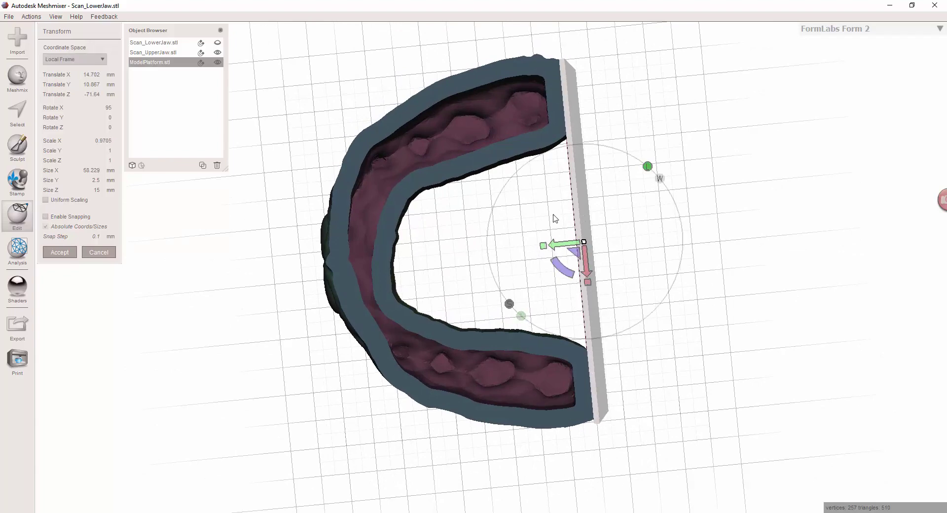
mouse_move(540, 70)
right_mouse_down()
mouse_move(666, 127)
mouse_move(767, 74)
mouse_move(804, 38)
mouse_move(786, 88)
mouse_move(569, 158)
mouse_move(575, 241)
right_mouse_up()
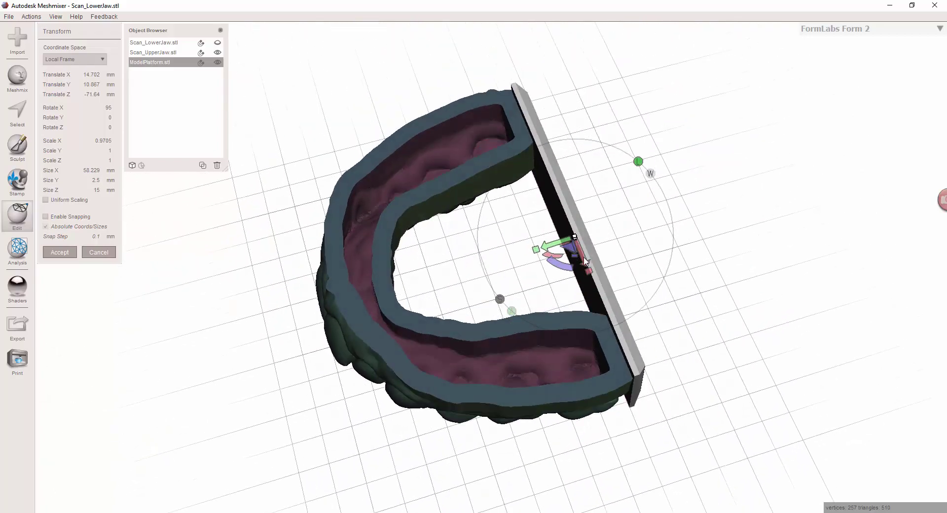
left_click_drag(584, 260, 582, 256)
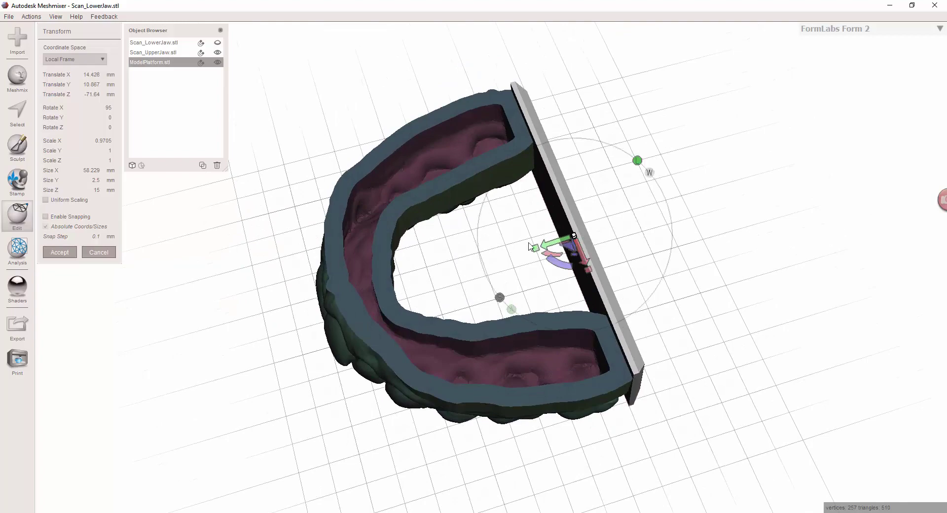
mouse_move(582, 255)
right_mouse_down()
mouse_move(561, 192)
mouse_move(651, 147)
mouse_move(564, 224)
mouse_move(556, 148)
mouse_move(406, 61)
mouse_move(718, 156)
mouse_move(697, 172)
right_mouse_up()
Reduce the platform's Z height toward 12.2 mm and shift it along Y to the jaw base.
mouse_move(472, 202)
right_mouse_down()
mouse_move(469, 184)
mouse_move(463, 201)
mouse_move(476, 196)
right_mouse_up()
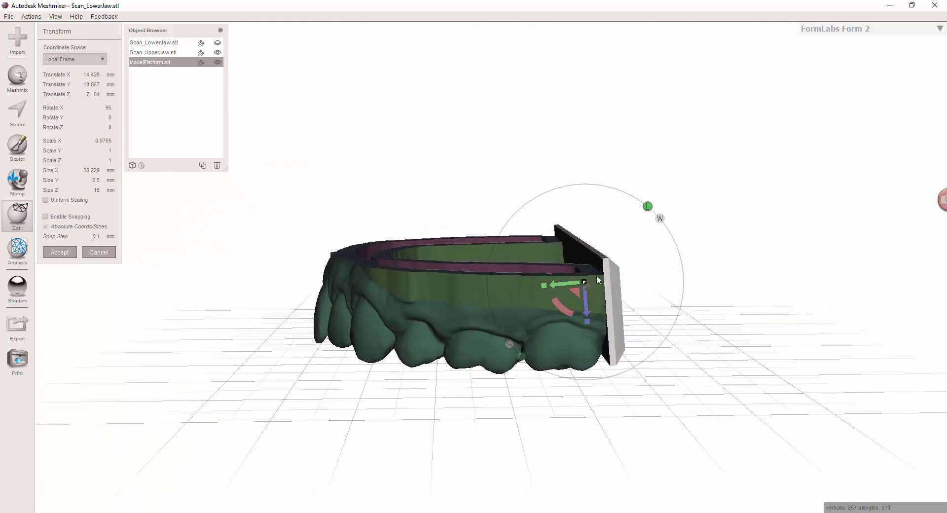
right_click_drag(597, 216, 584, 197)
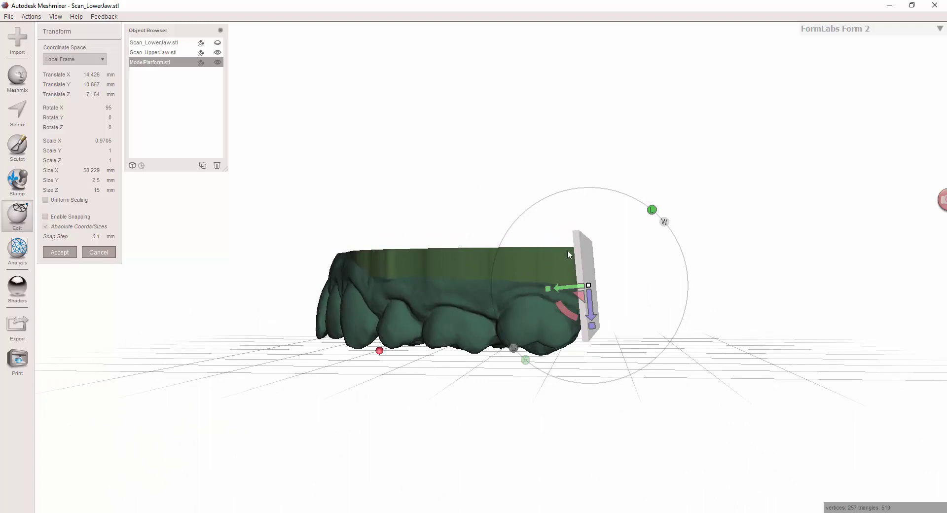
left_click_drag(594, 330, 590, 283)
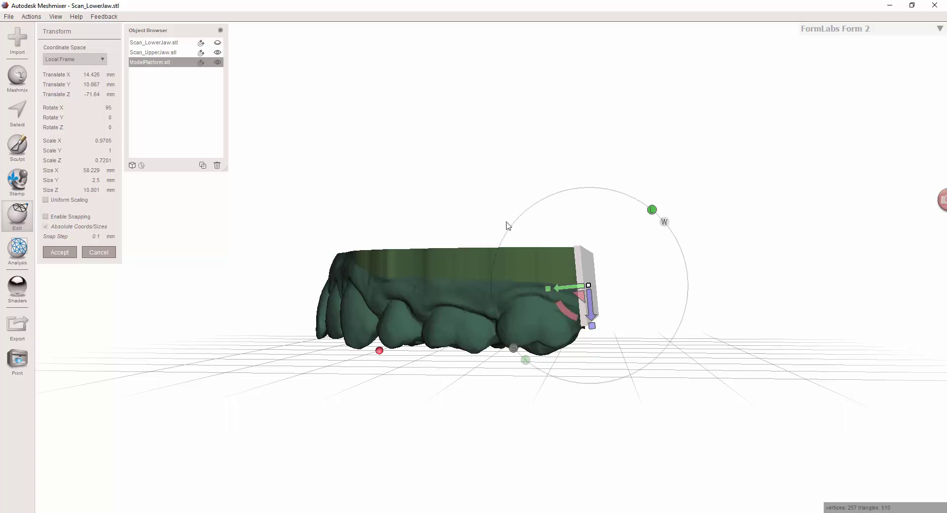
right_click_drag(505, 223, 495, 214)
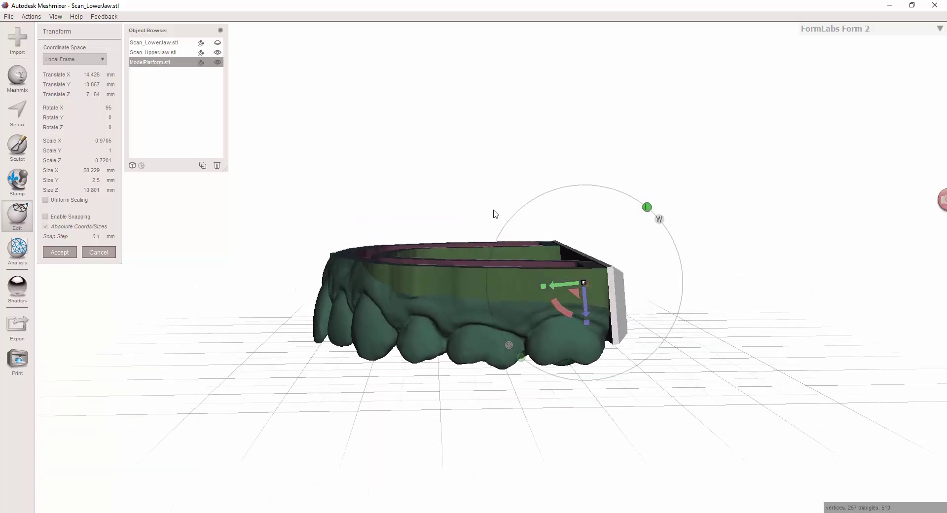
right_click_drag(618, 256, 504, 337)
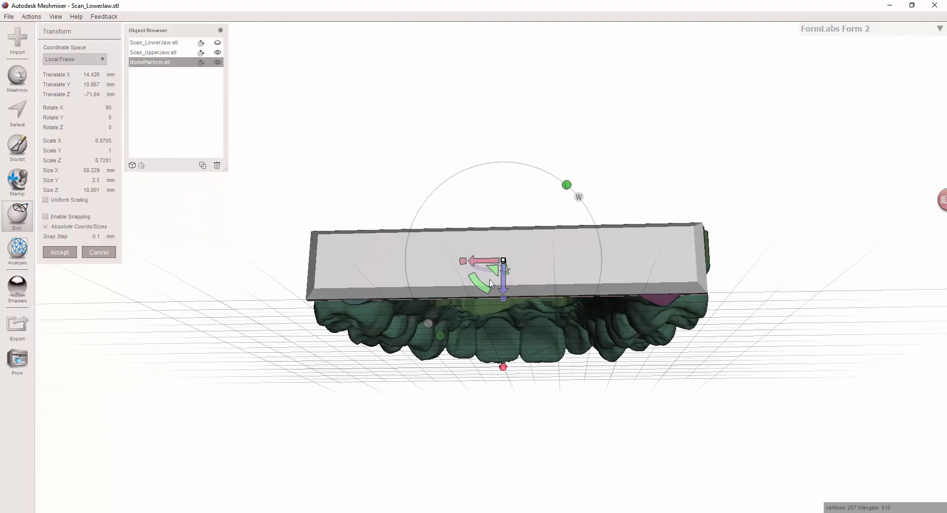
left_click_drag(503, 297, 501, 291)
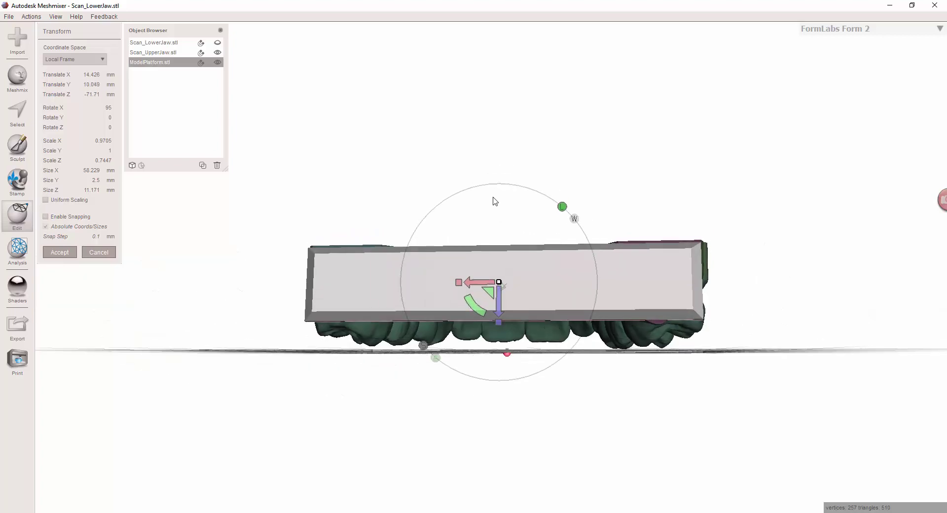
right_click_drag(498, 187, 495, 201)
Fine-tune the platform height to about 12.3 mm and orbit around to check the fit.
scroll(648, 298, "up", 3)
right_click_drag(648, 298, 604, 270)
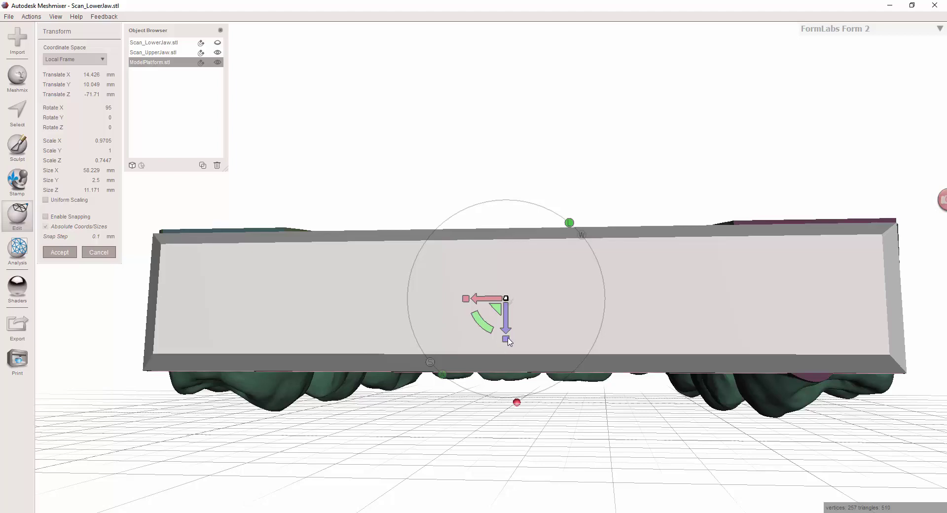
left_click_drag(506, 339, 512, 364)
mouse_move(678, 131)
right_mouse_down()
mouse_move(567, 158)
mouse_move(585, 140)
right_mouse_up()
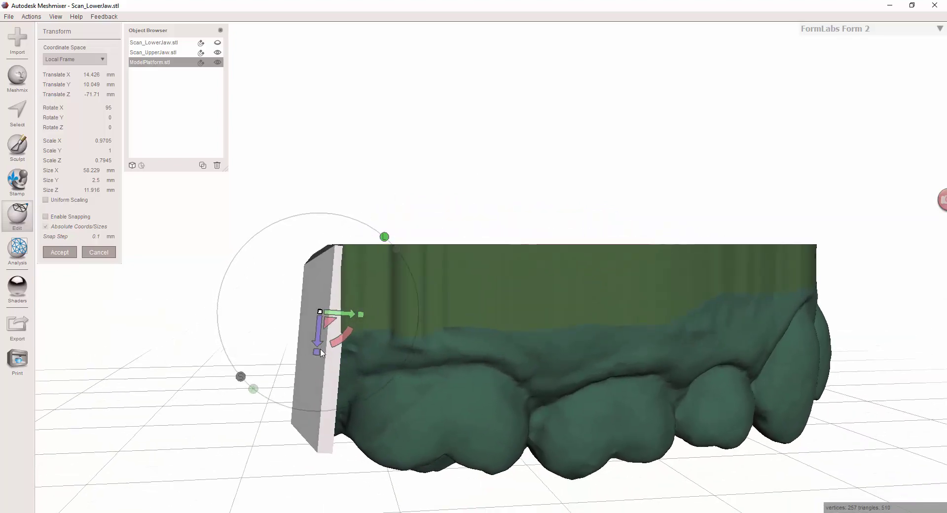
left_click_drag(320, 350, 318, 358)
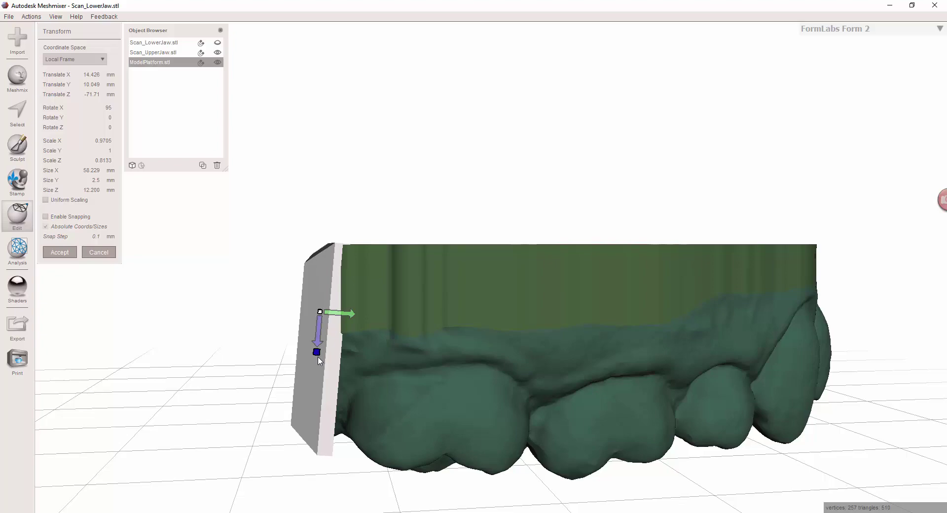
mouse_move(507, 237)
right_mouse_down()
mouse_move(495, 162)
mouse_move(513, 208)
right_mouse_up()
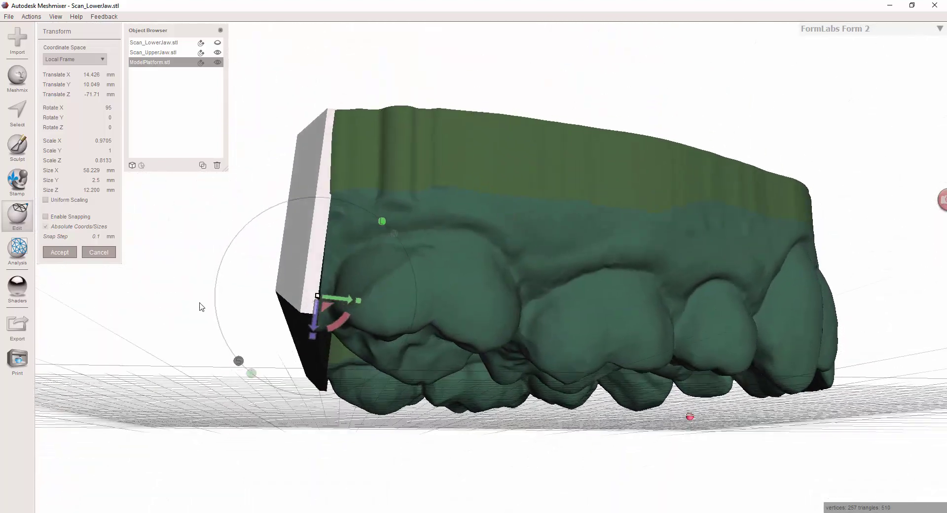
right_click_drag(187, 312, 570, 365)
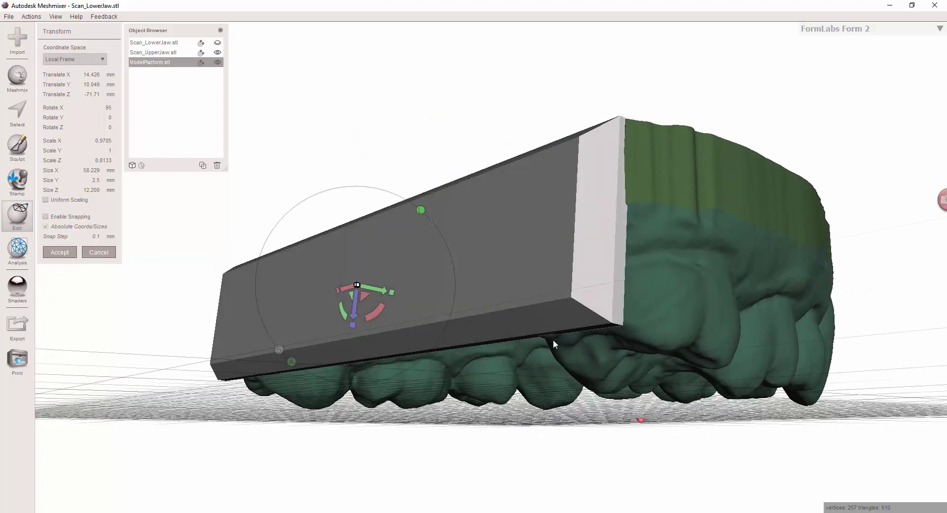
right_click_drag(448, 141, 482, 154)
scroll(481, 154, "down", 5)
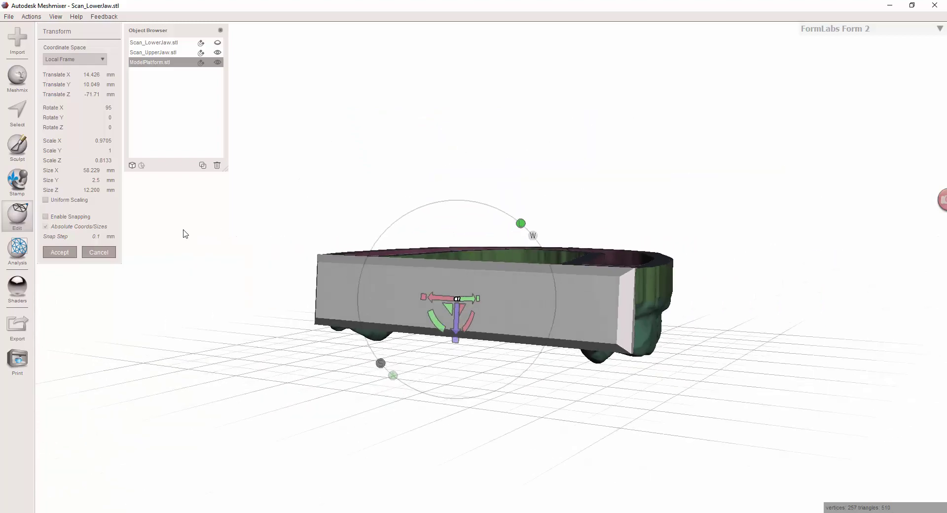
Accept the platform transform and select Scan_UpperJaw.stl plus ModelPlatform.stl together.
left_click(60, 254)
mouse_move(619, 186)
right_mouse_down()
mouse_move(363, 133)
mouse_move(359, 71)
right_mouse_up()
left_click(164, 53)
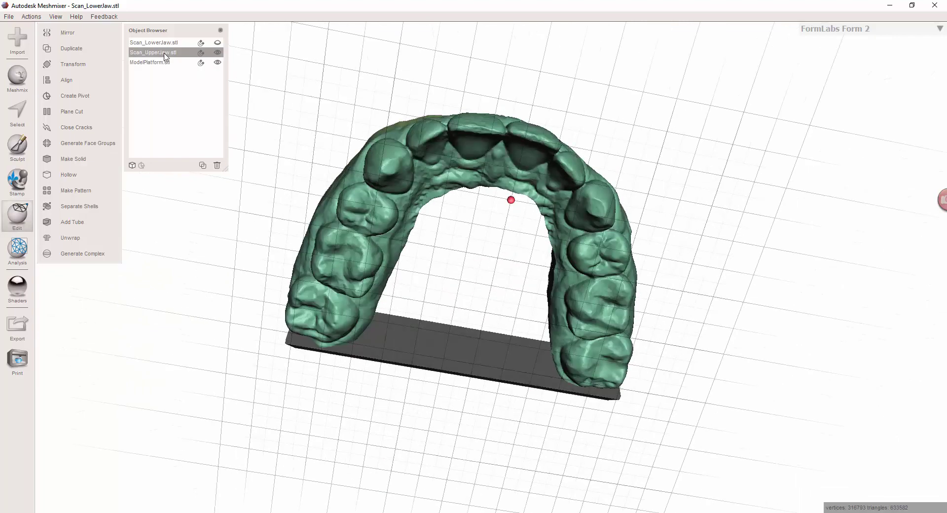
left_click(164, 63, "shift")
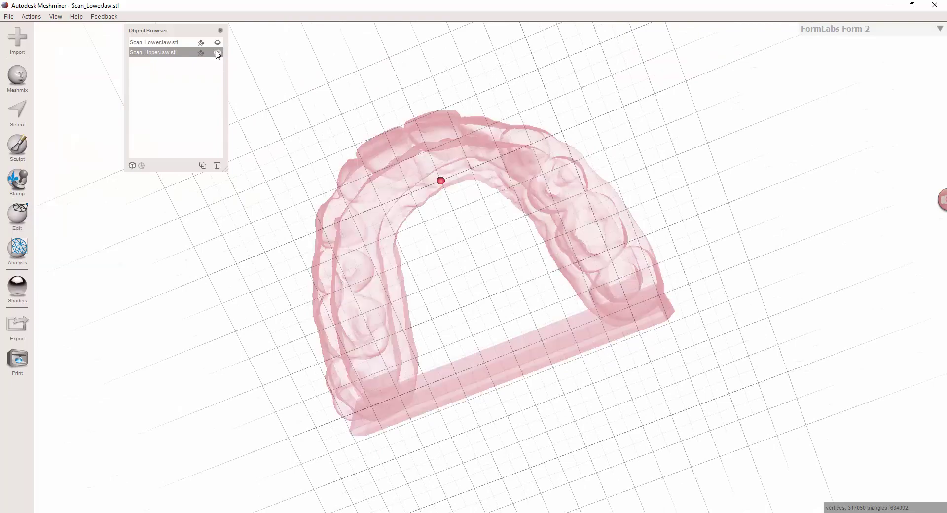
mouse_move(422, 149)
right_mouse_down()
mouse_move(519, 233)
mouse_move(498, 101)
mouse_move(461, 129)
mouse_move(489, 207)
mouse_move(470, 263)
right_mouse_up()
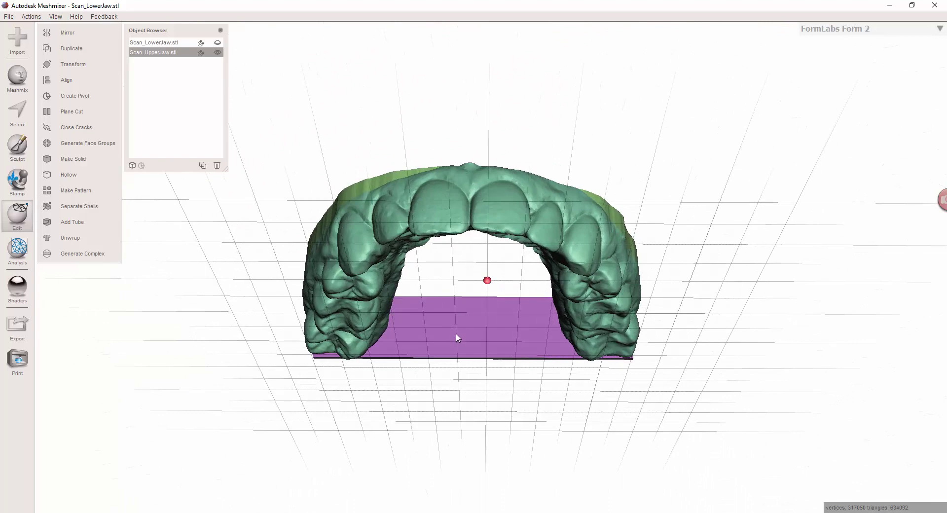
right_click_drag(456, 334, 445, 355)
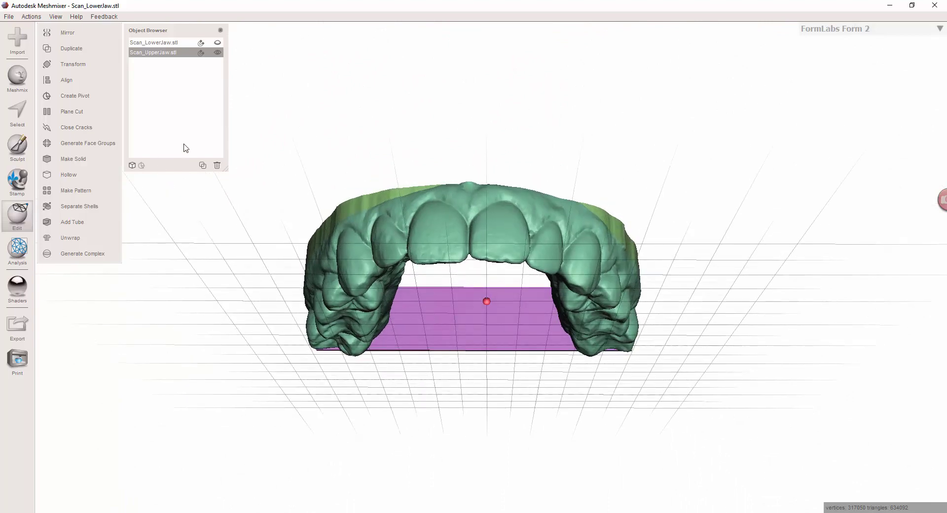
mouse_move(515, 331)
right_mouse_down()
mouse_move(475, 326)
mouse_move(464, 377)
right_mouse_up()
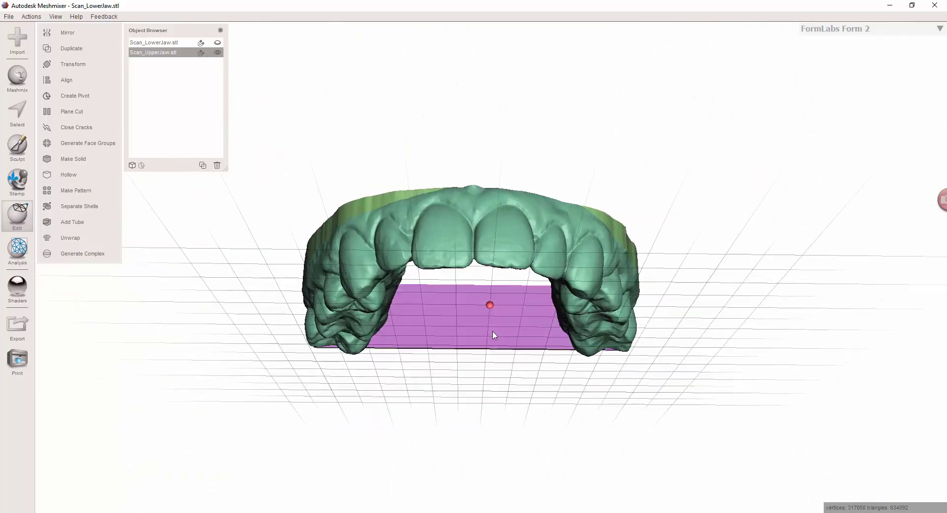
mouse_move(486, 330)
right_mouse_down()
mouse_move(487, 296)
mouse_move(503, 381)
mouse_move(406, 437)
mouse_move(441, 498)
right_mouse_up()
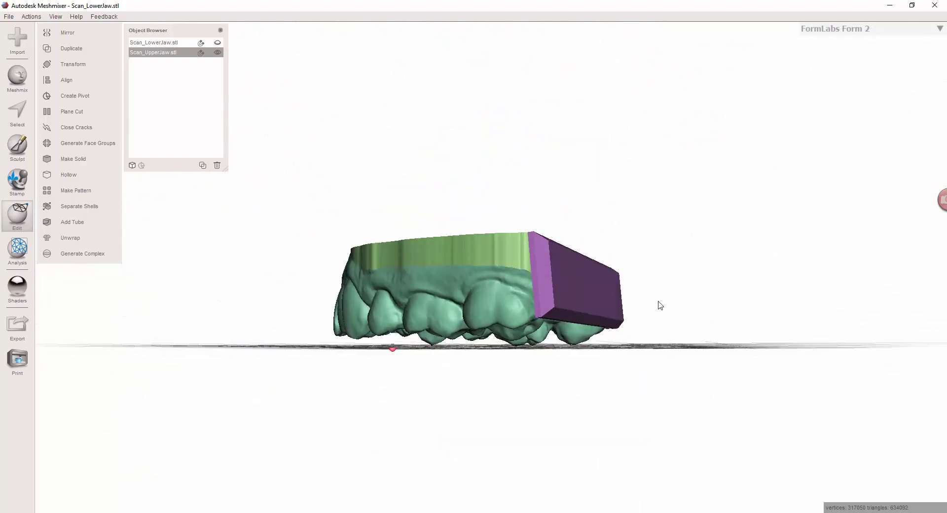
right_click_drag(589, 285, 581, 289)
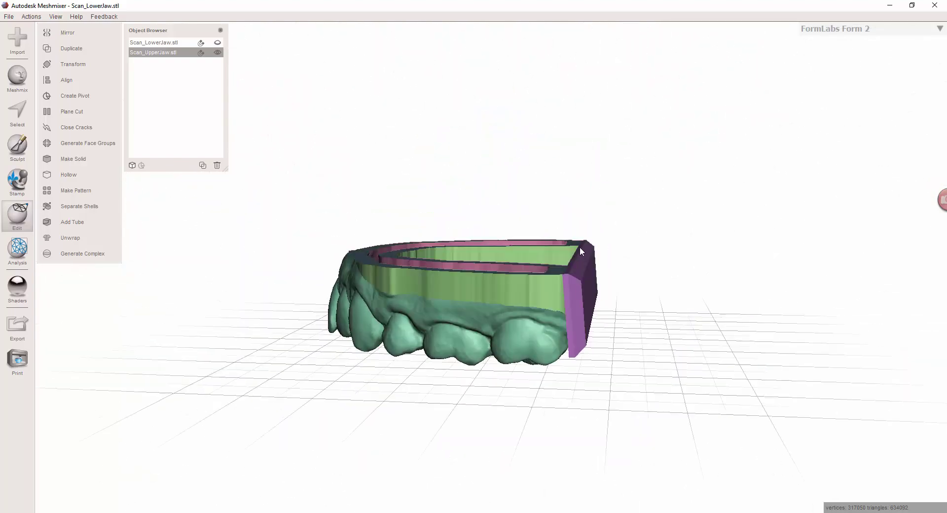
right_click_drag(579, 247, 602, 330)
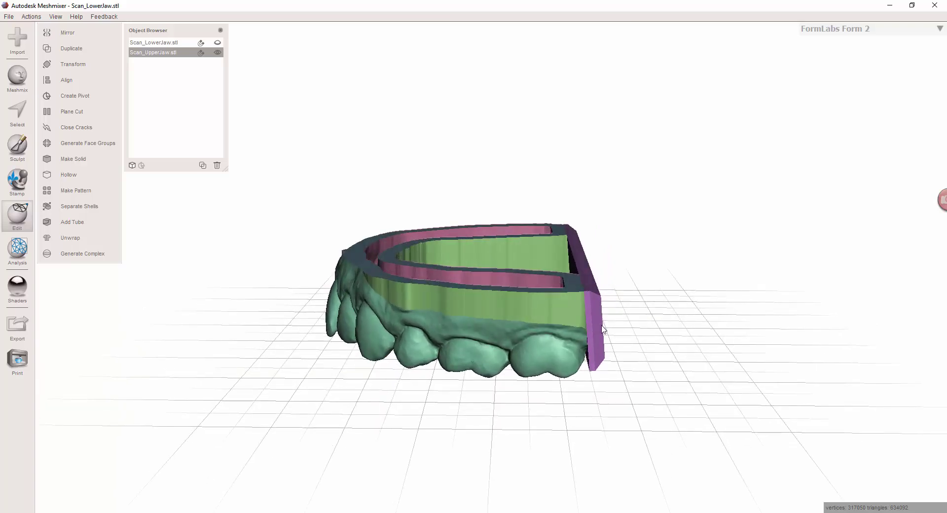
mouse_move(587, 295)
right_mouse_down()
mouse_move(640, 216)
mouse_move(551, 324)
right_mouse_up()
right_click_drag(689, 250, 544, 251)
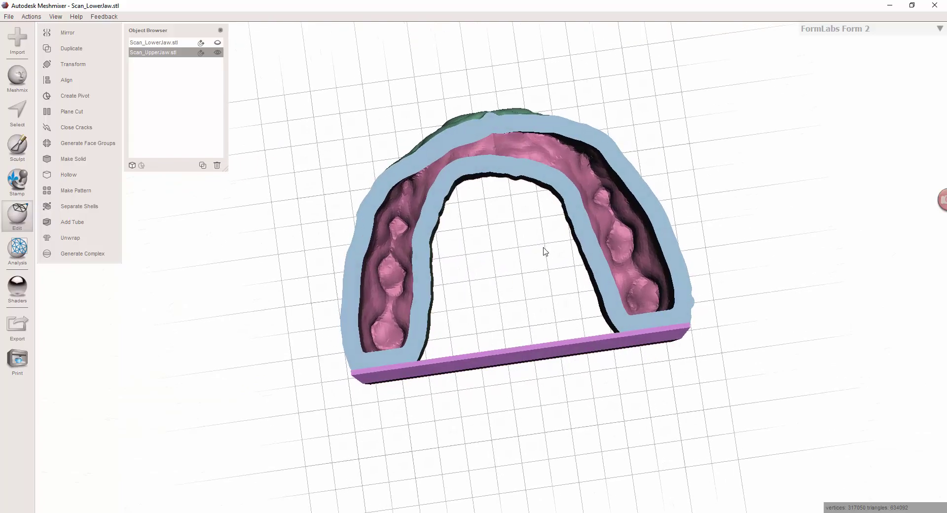
mouse_move(411, 244)
right_mouse_down()
mouse_move(617, 118)
mouse_move(494, 105)
mouse_move(472, 122)
mouse_move(510, 149)
mouse_move(480, 40)
mouse_move(467, 223)
mouse_move(475, 81)
mouse_move(517, 212)
mouse_move(526, 157)
mouse_move(657, 308)
mouse_move(634, 317)
mouse_move(657, 325)
mouse_move(653, 334)
mouse_move(460, 264)
mouse_move(430, 338)
right_mouse_up()
right_click_drag(639, 225, 539, 312)
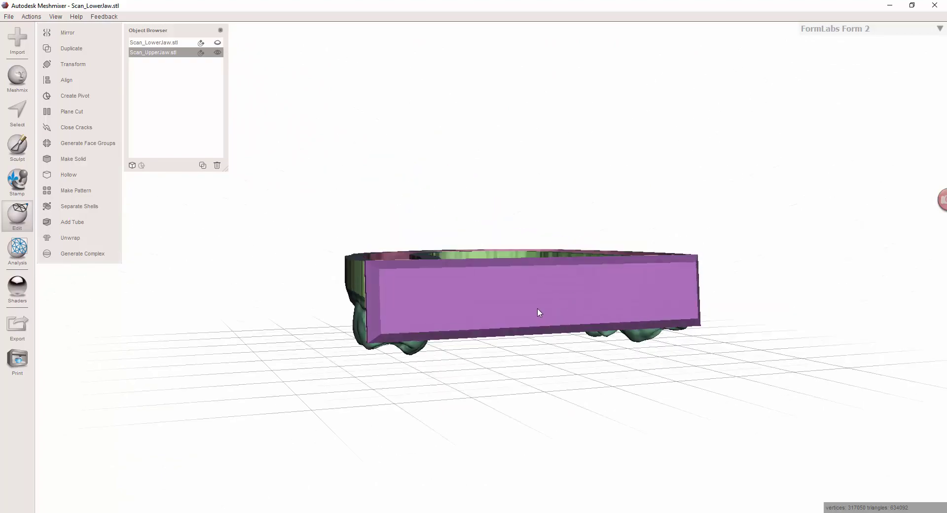